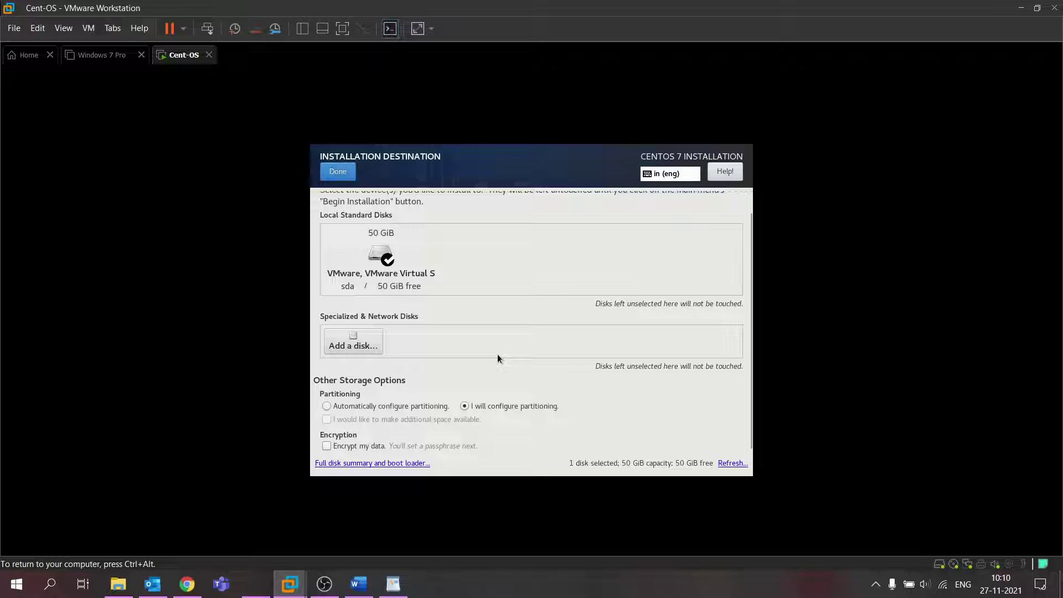
# - Switch to WordPad to review the planned partition sizes, then return to the CentOS manual partitioning screen in VMware Workstation
pyautogui.scroll(1, 497, 358)
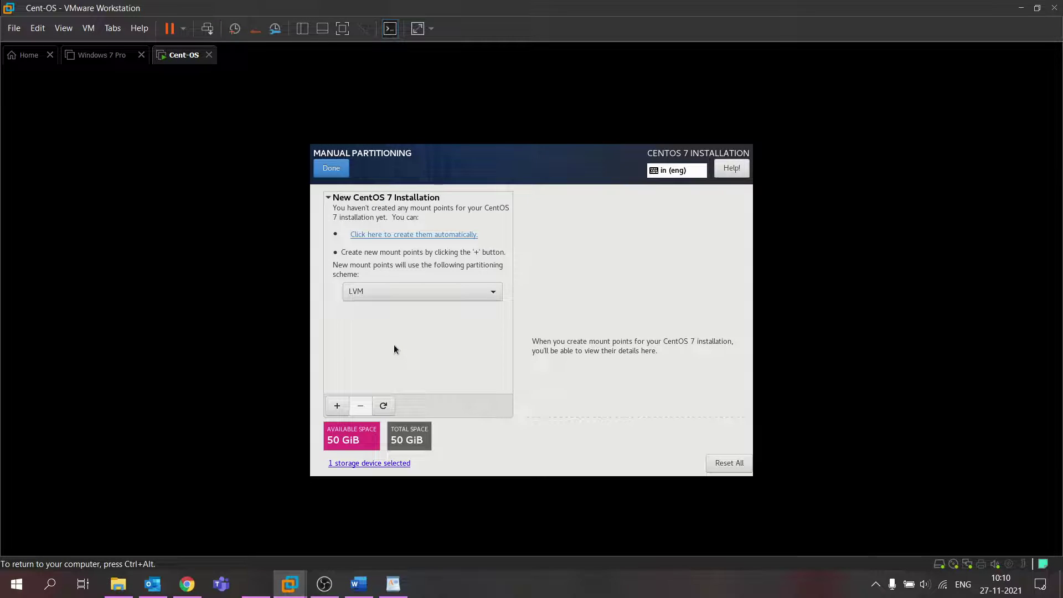
pyautogui.click(393, 584)
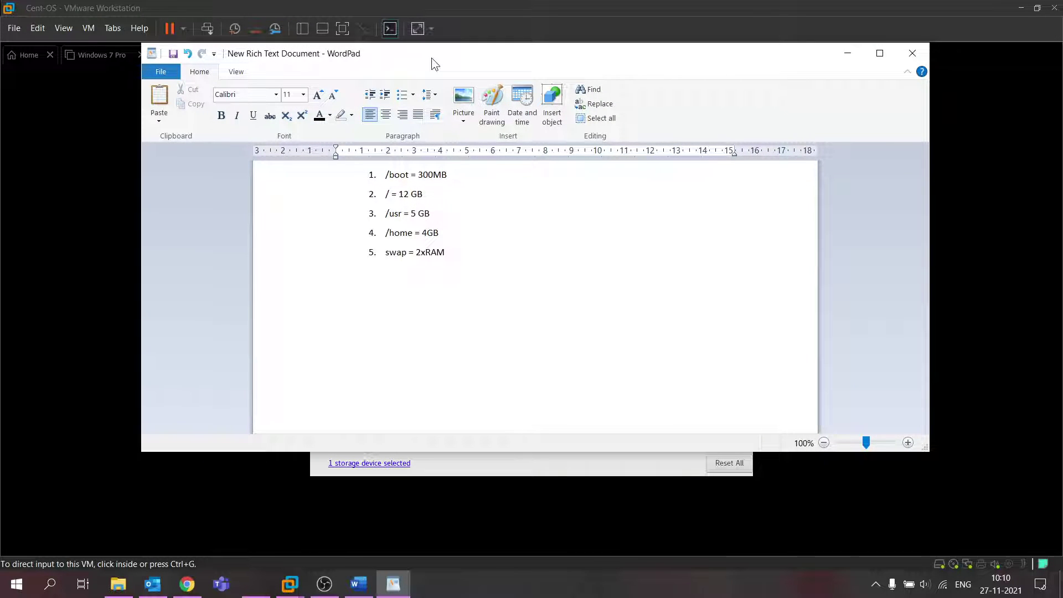
pyautogui.moveTo(434, 63); pyautogui.dragTo(447, 88)
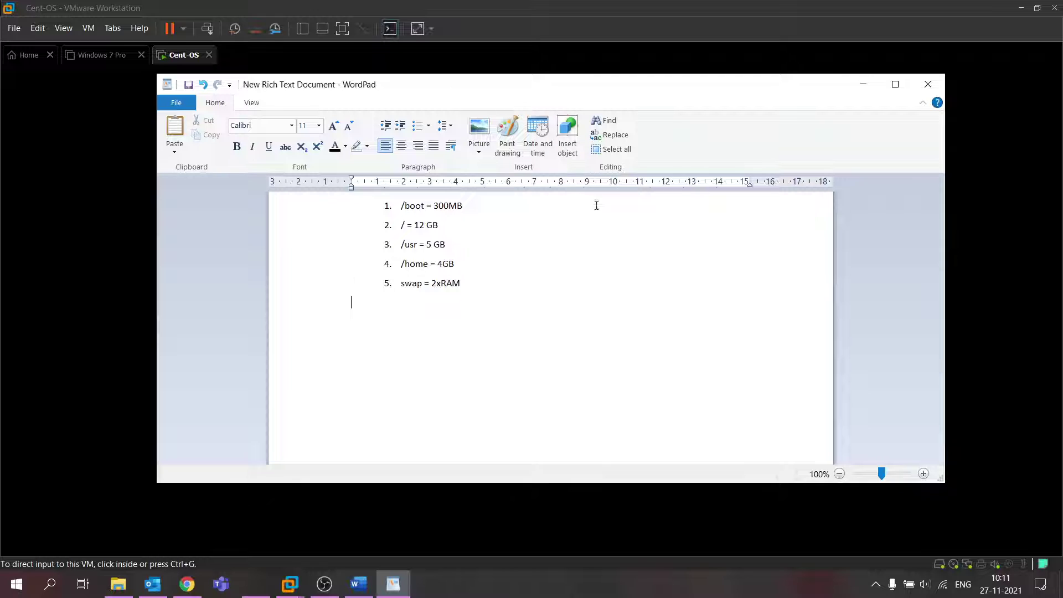
pyautogui.click(863, 85)
pyautogui.click(414, 290)
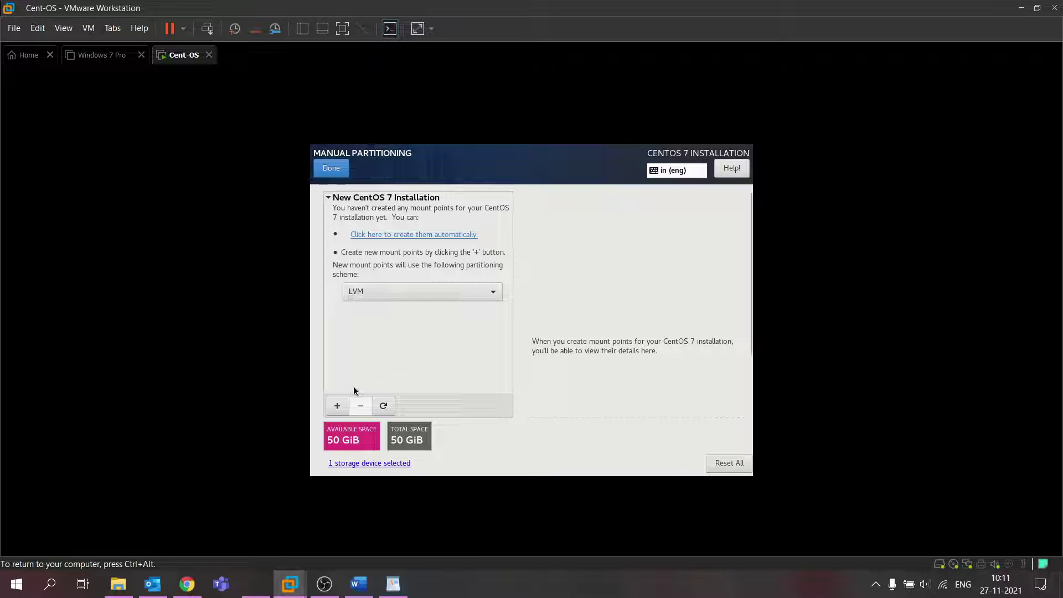
# - Add a / mount point with a desired capacity of 12GiB, checking the size in the WordPad notes
pyautogui.click(336, 405)
pyautogui.click(609, 307)
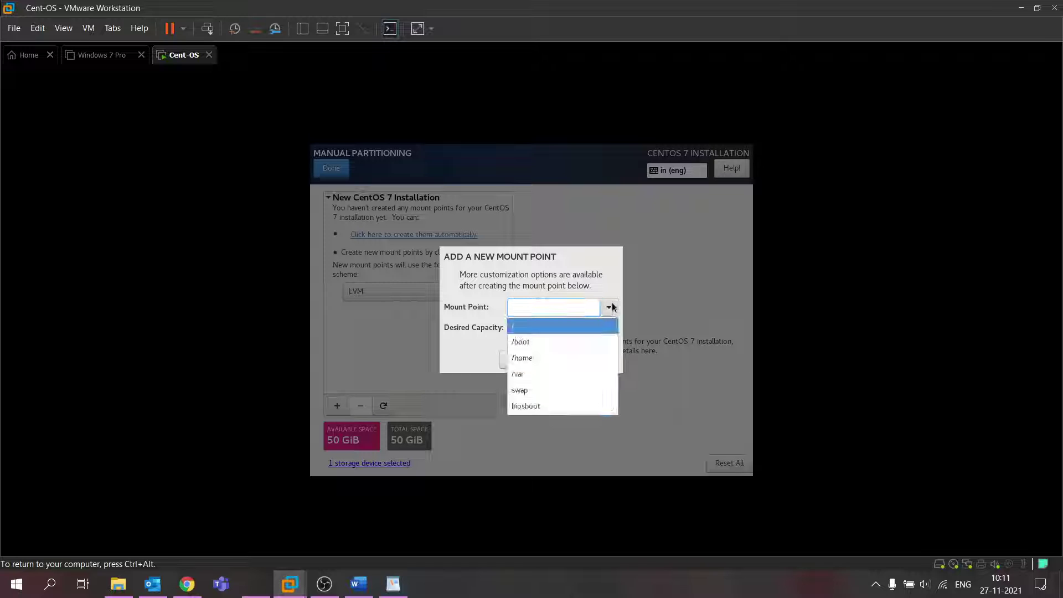
pyautogui.click(566, 324)
pyautogui.click(567, 326)
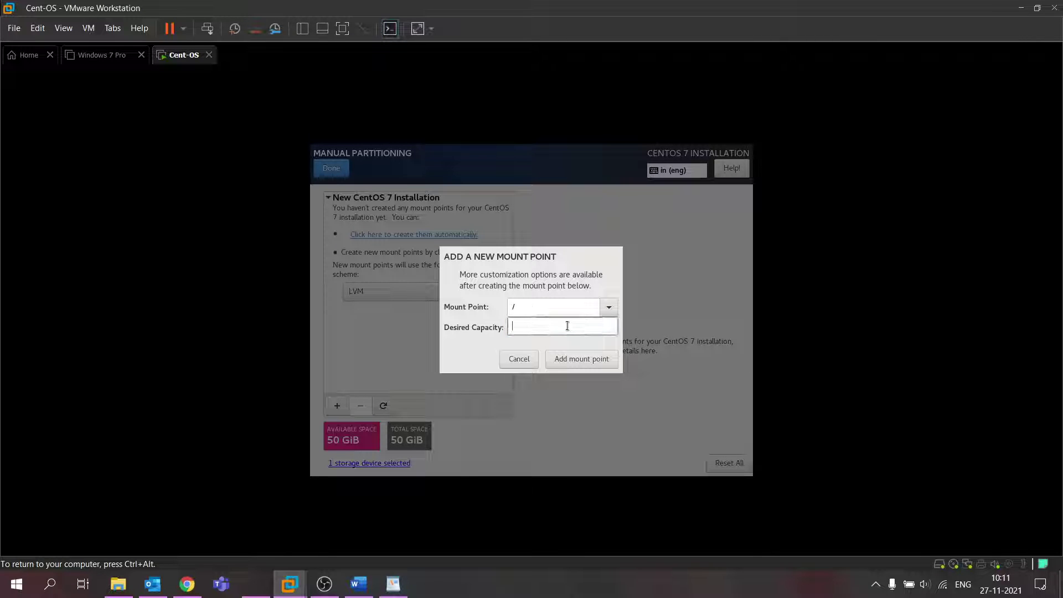
pyautogui.hotkey('ctrl', 'alt')
pyautogui.click(405, 590)
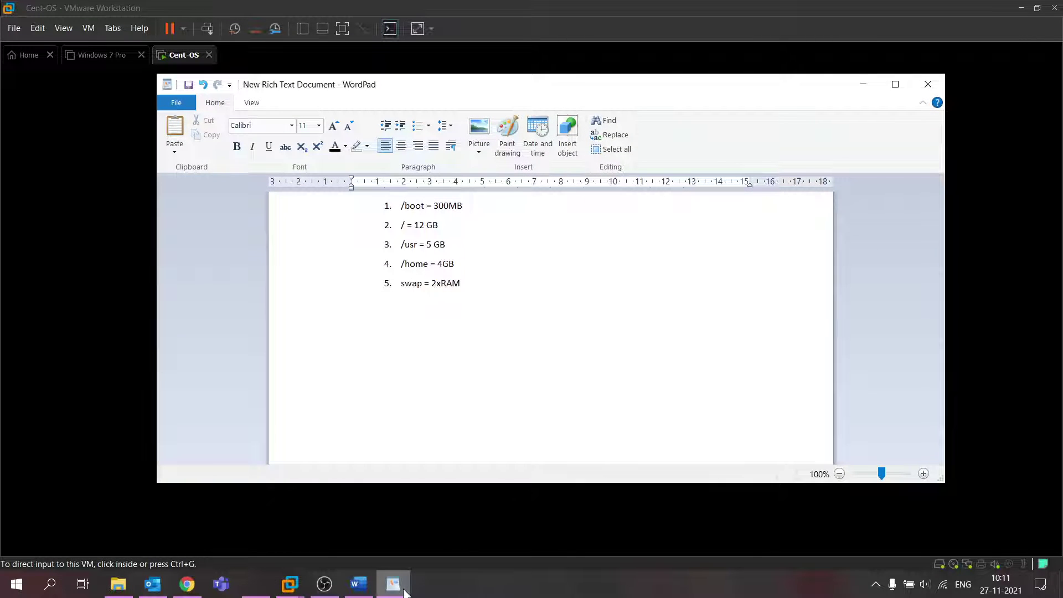
pyautogui.click(404, 590)
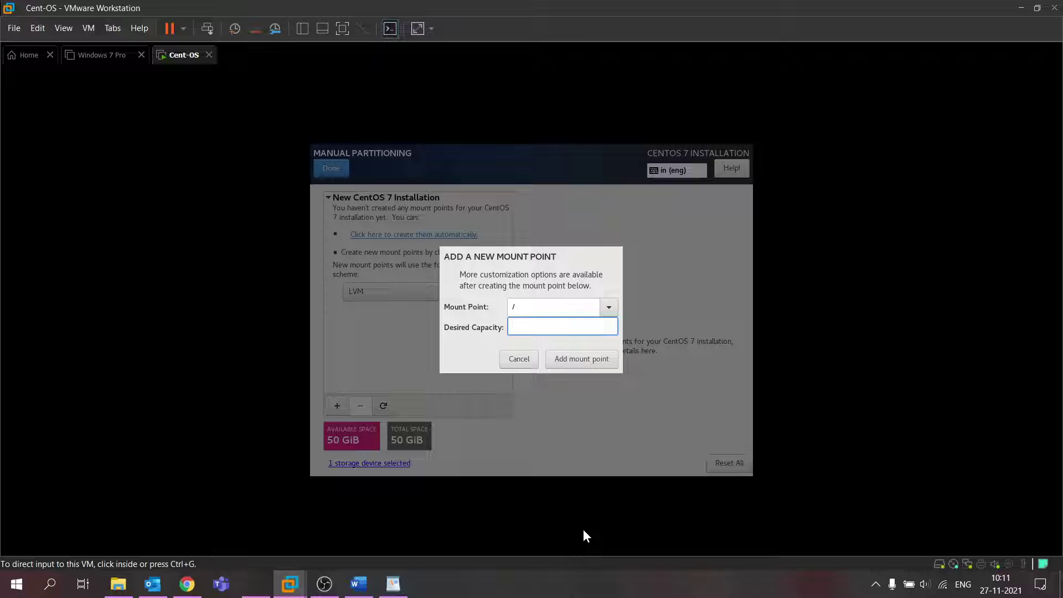
pyautogui.click(566, 335)
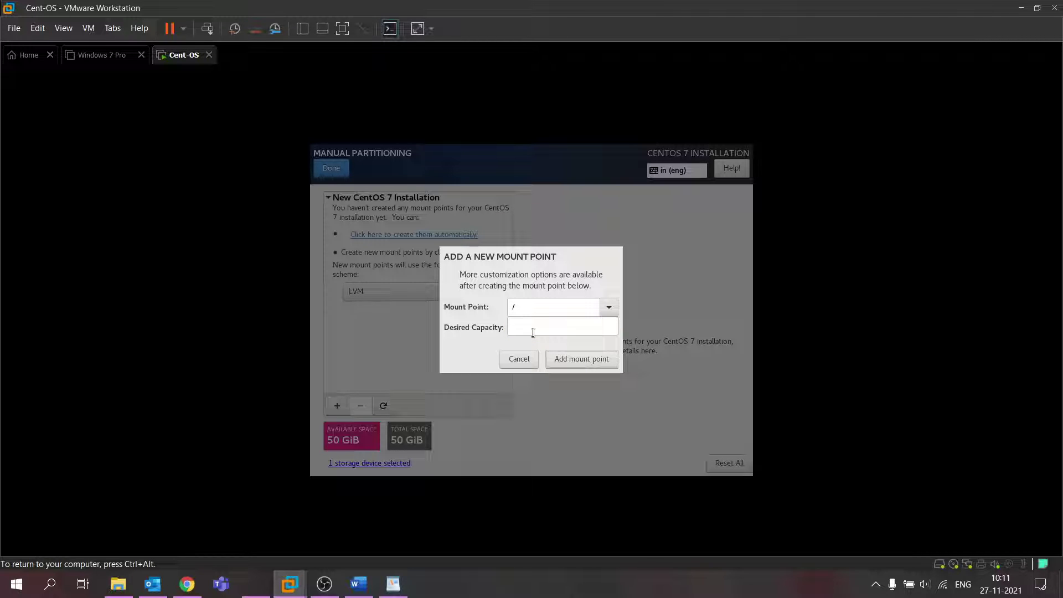
pyautogui.click(533, 333)
pyautogui.write('12GiB')
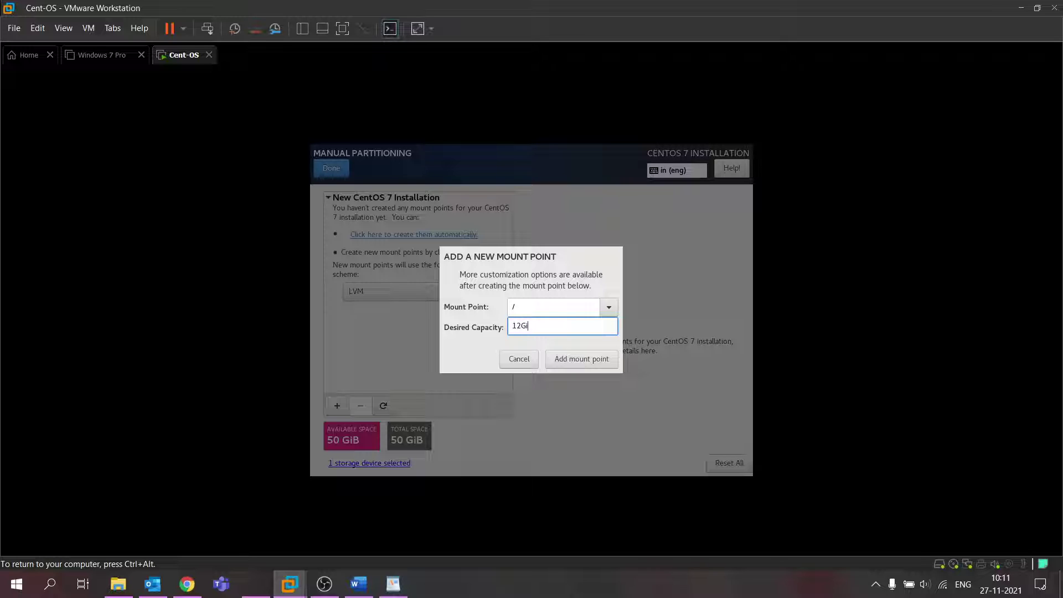
pyautogui.click(574, 361)
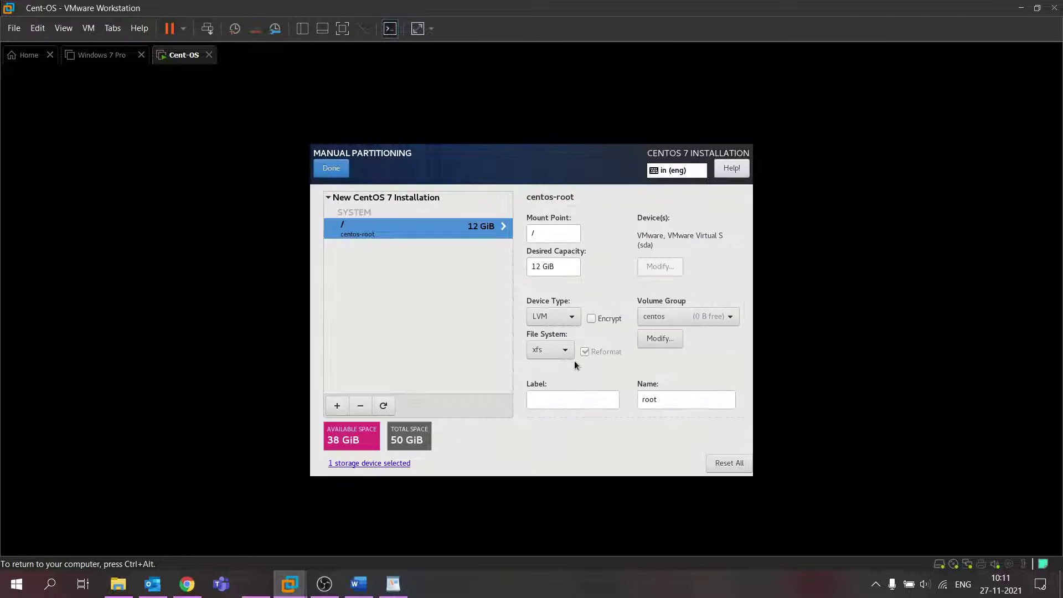
# - Add a /boot mount point with a desired capacity of 300MiB, checking the size in the WordPad notes
pyautogui.click(336, 406)
pyautogui.click(393, 584)
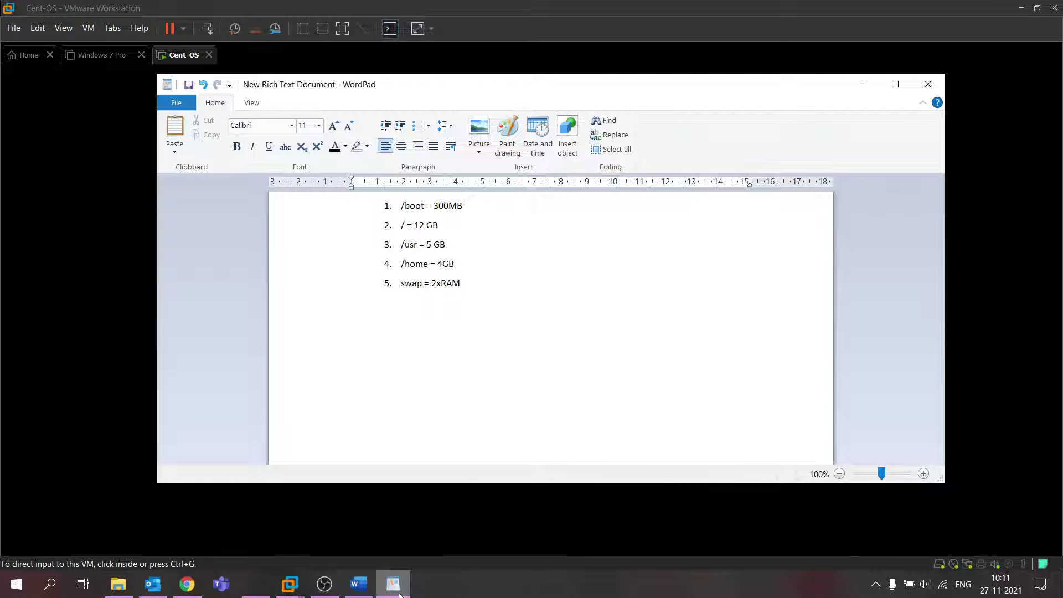
pyautogui.click(399, 592)
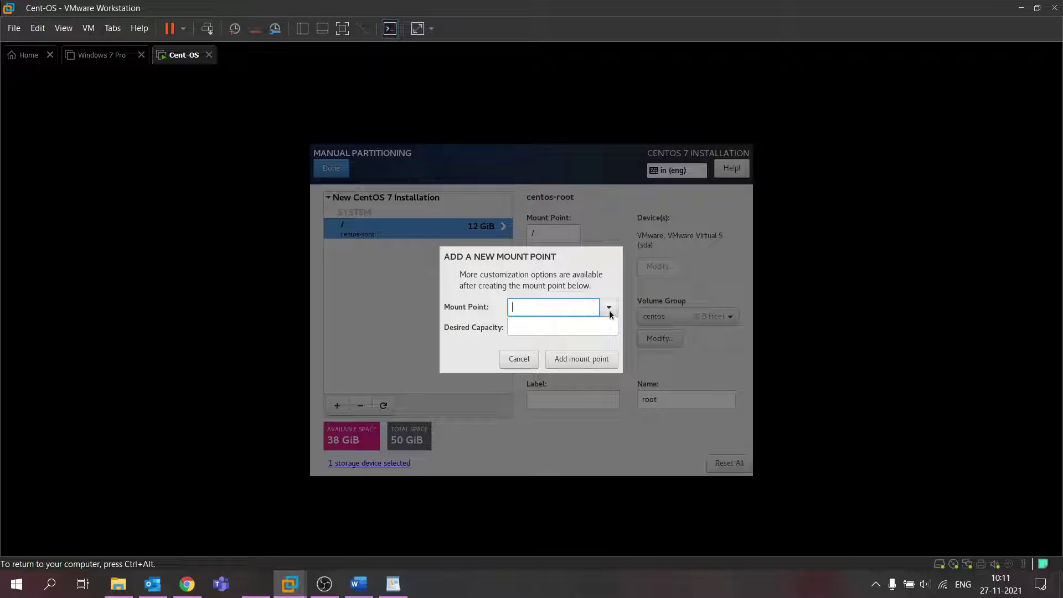
pyautogui.click(609, 307)
pyautogui.click(578, 325)
pyautogui.click(579, 327)
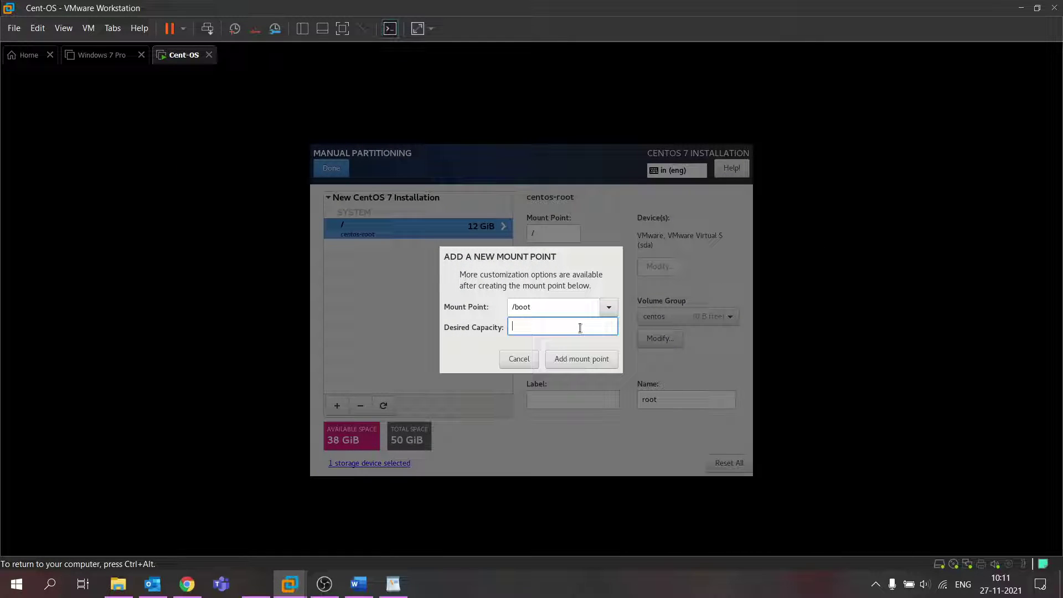
pyautogui.write('300M')
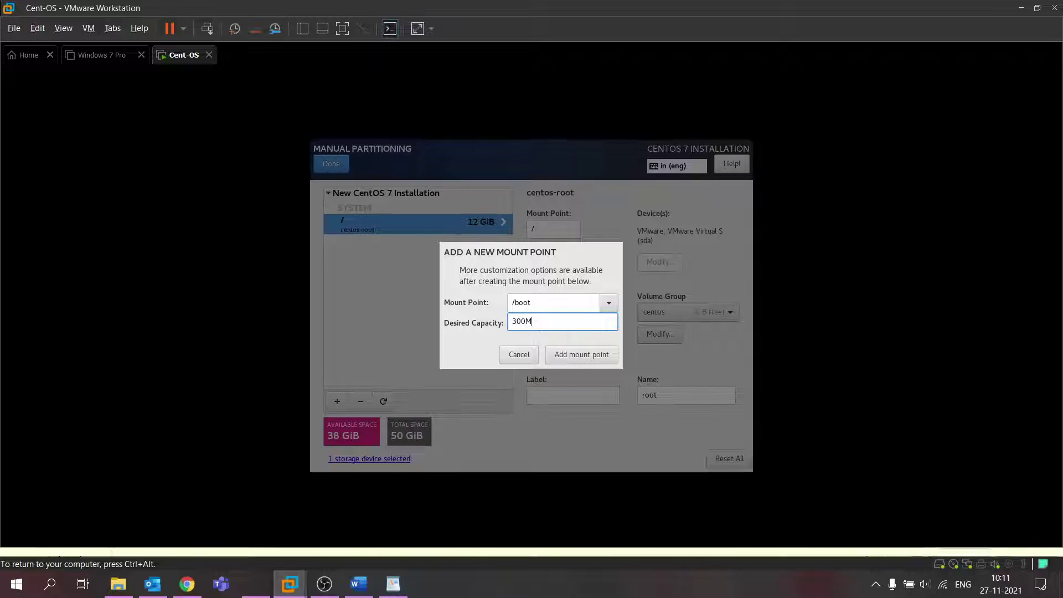
pyautogui.write('iB')
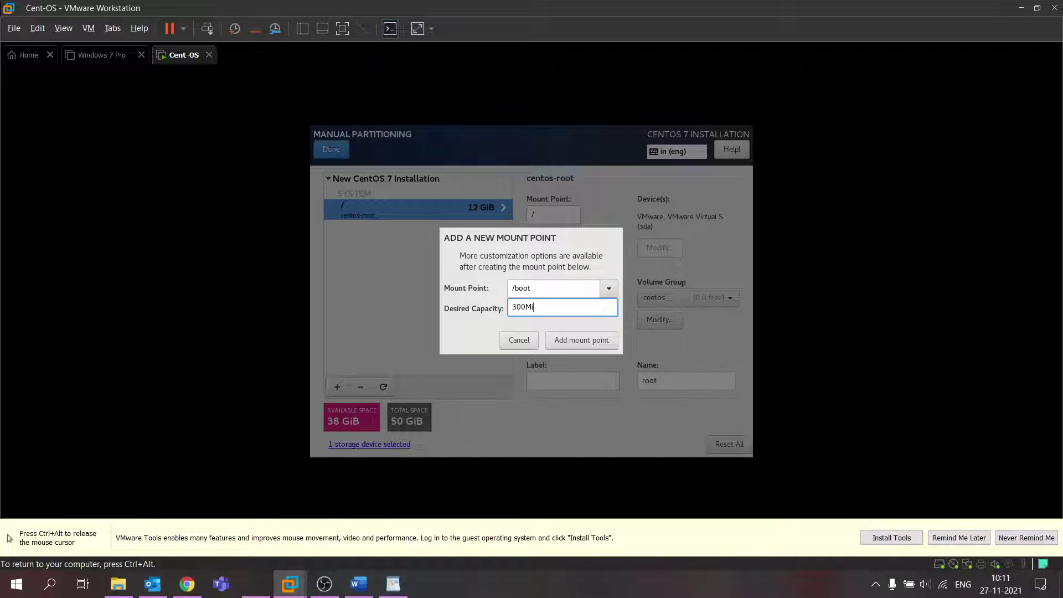
pyautogui.click(590, 340)
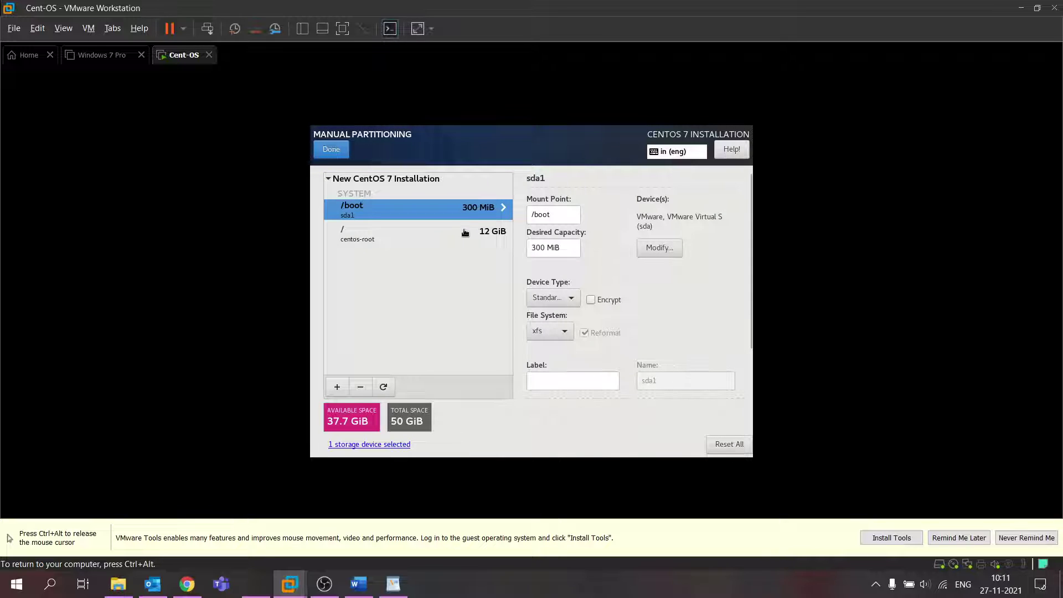
# - Add a /home mount point with a desired capacity of 4GiB, checking the size in the WordPad notes
pyautogui.click(337, 388)
pyautogui.click(609, 290)
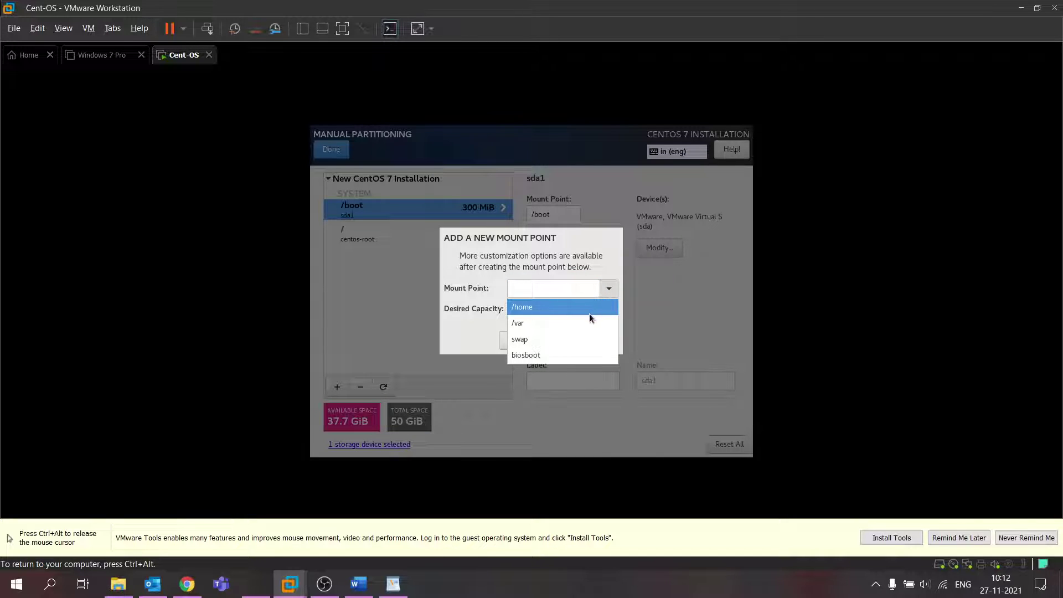
pyautogui.hotkey('ctrl', 'alt')
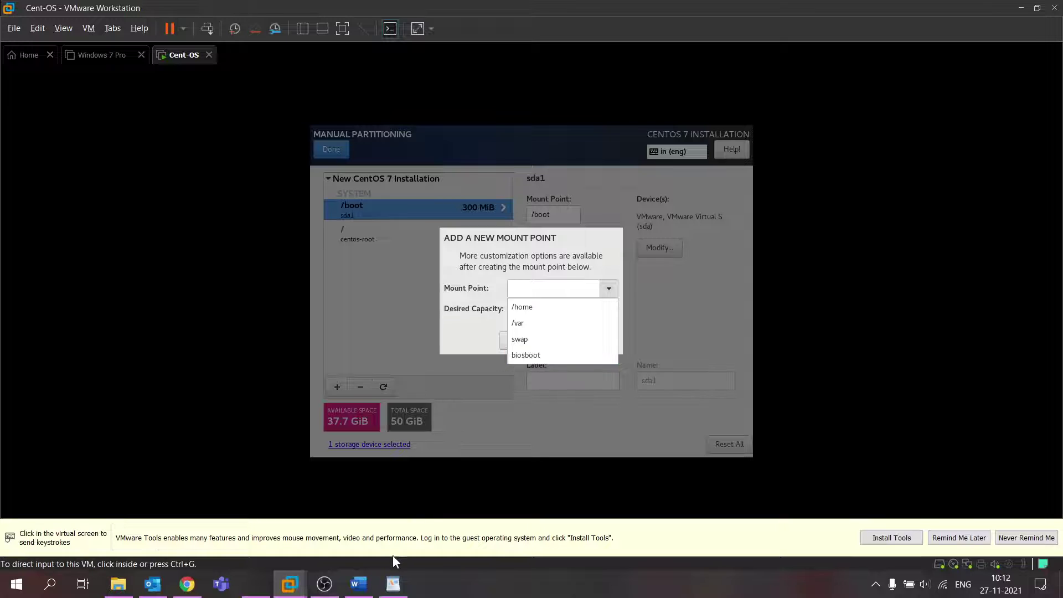
pyautogui.click(397, 585)
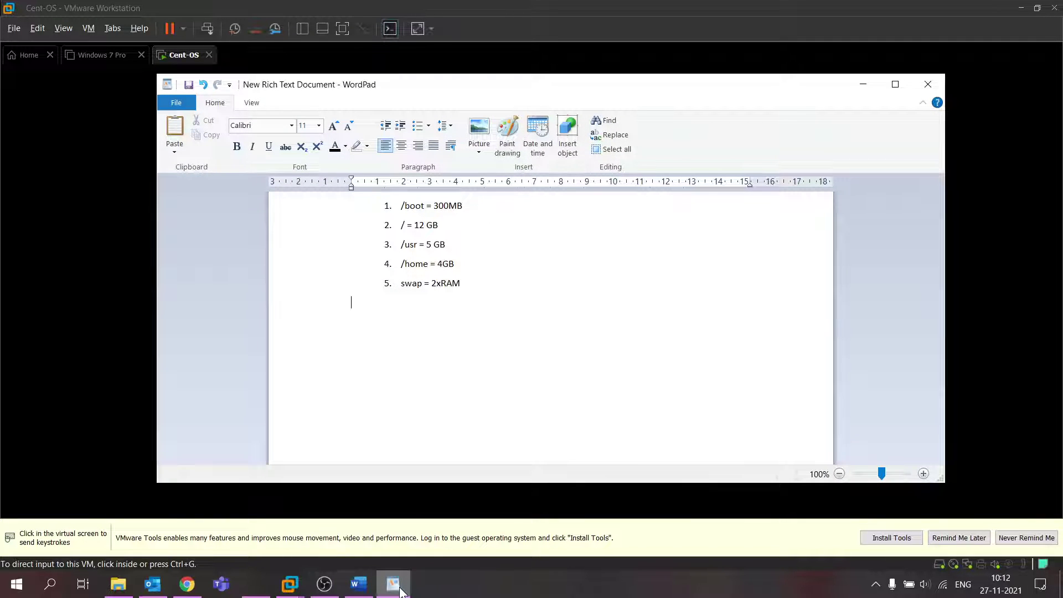
pyautogui.click(400, 589)
pyautogui.click(536, 309)
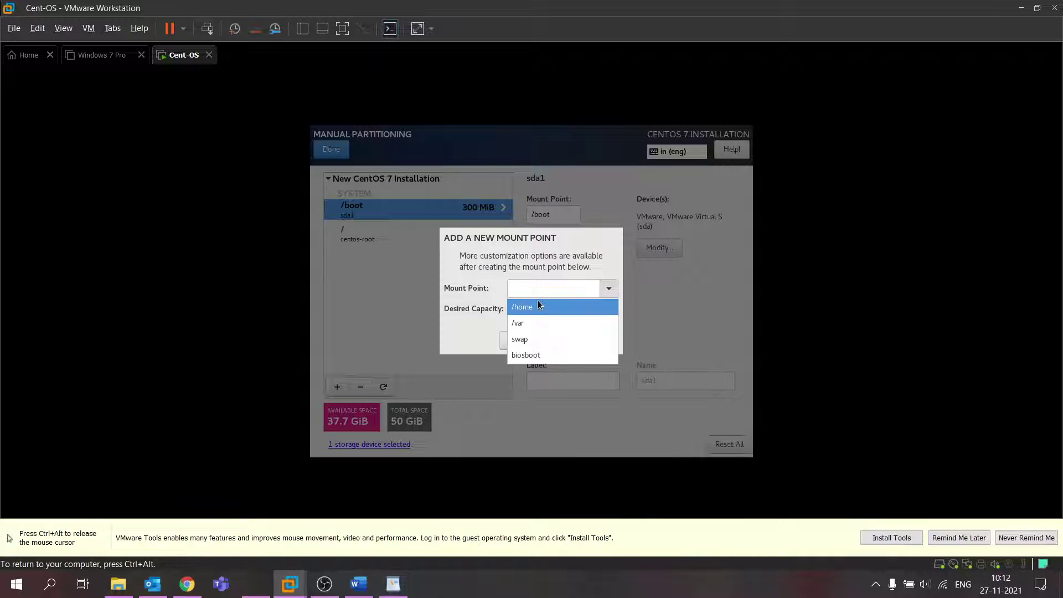
pyautogui.click(535, 308)
pyautogui.hotkey('ctrl', 'alt')
pyautogui.click(402, 583)
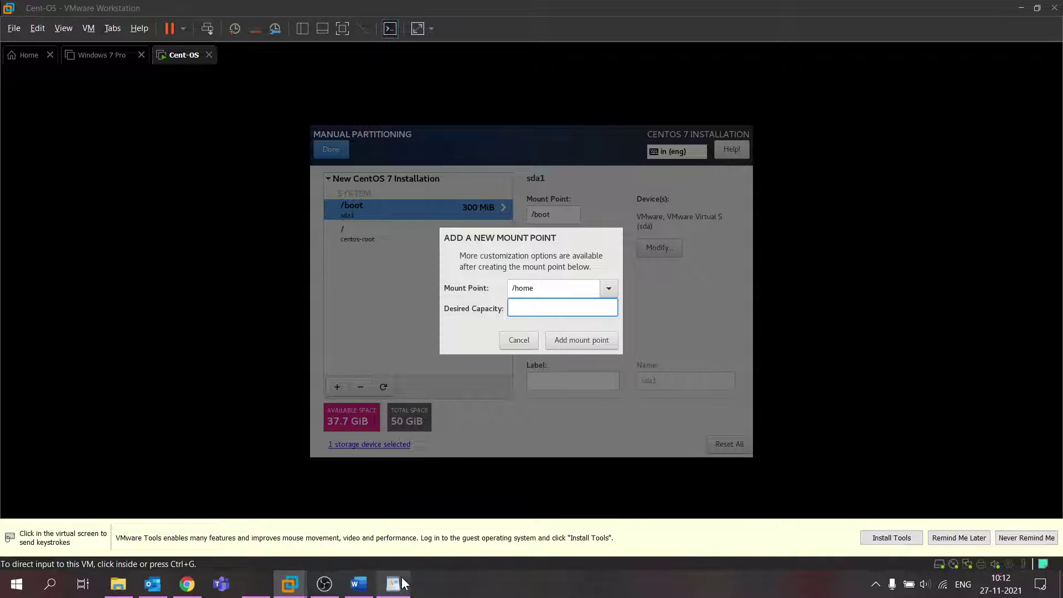
pyautogui.click(403, 583)
pyautogui.click(587, 434)
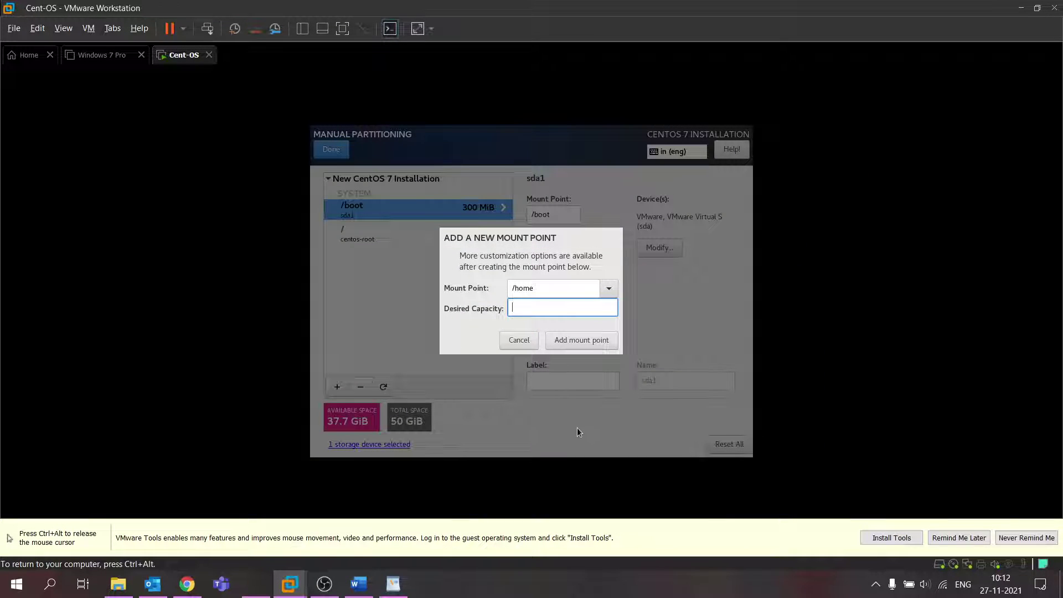
pyautogui.write('4GiB')
pyautogui.click(596, 334)
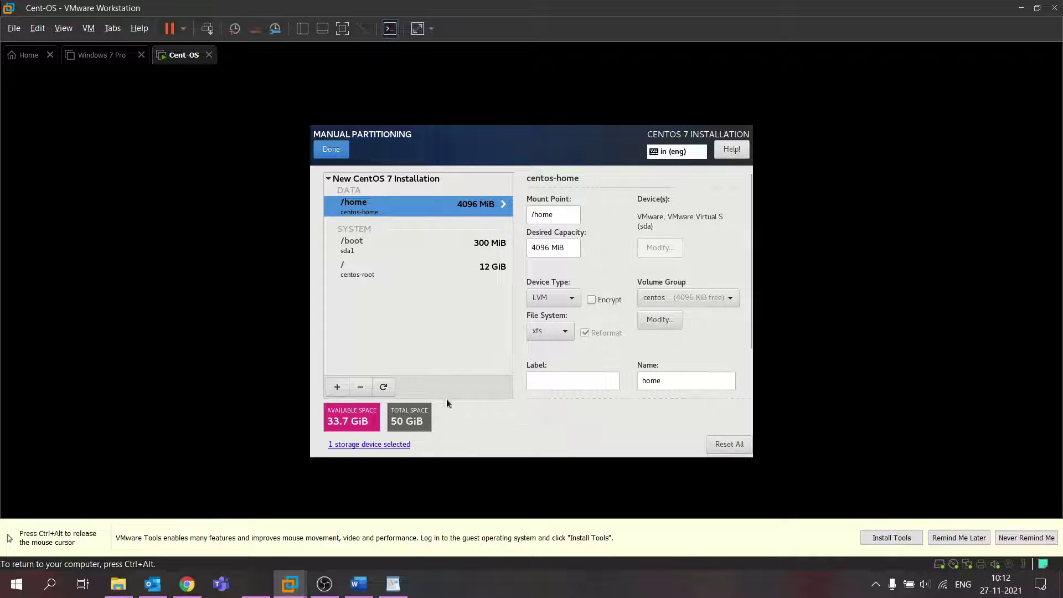
# - Check the swap rule in the WordPad notes and add a swap mount point with a desired capacity of 8GiB
pyautogui.hotkey('ctrl', 'alt')
pyautogui.click(395, 588)
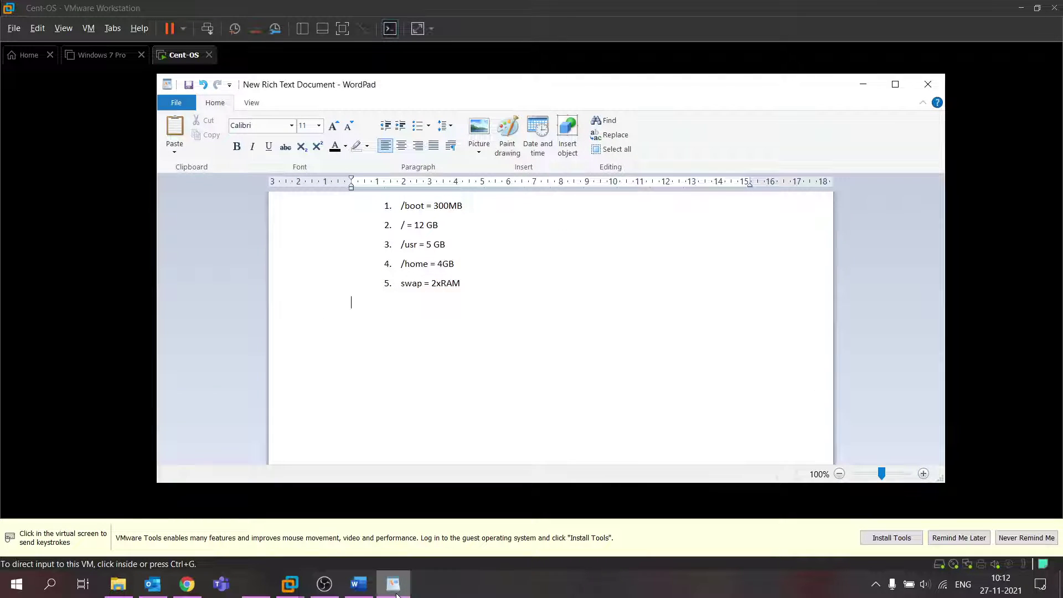
pyautogui.click(393, 584)
pyautogui.click(336, 411)
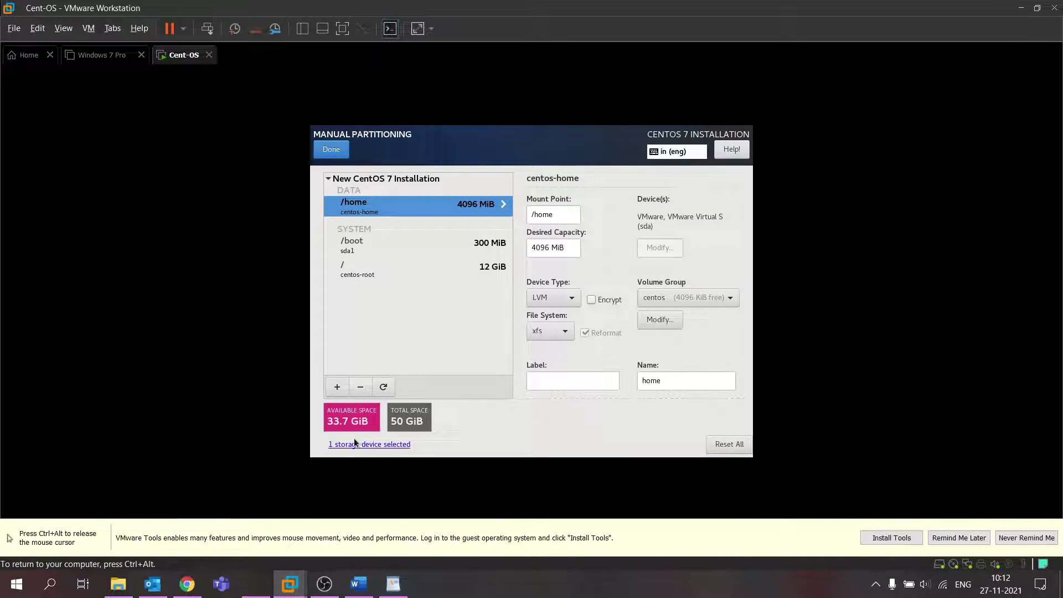
pyautogui.click(336, 387)
pyautogui.click(608, 286)
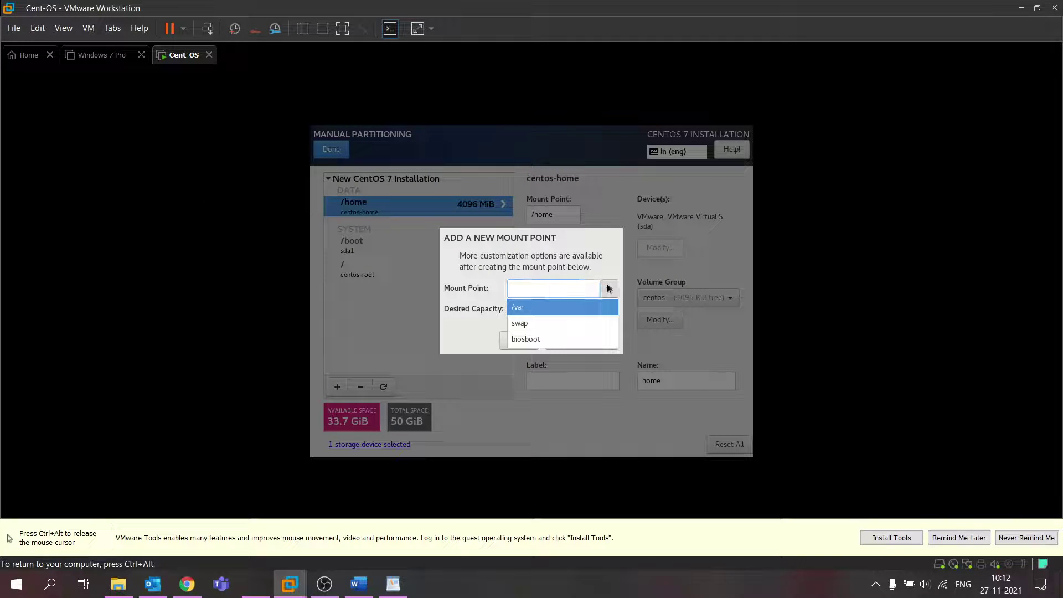
pyautogui.click(540, 323)
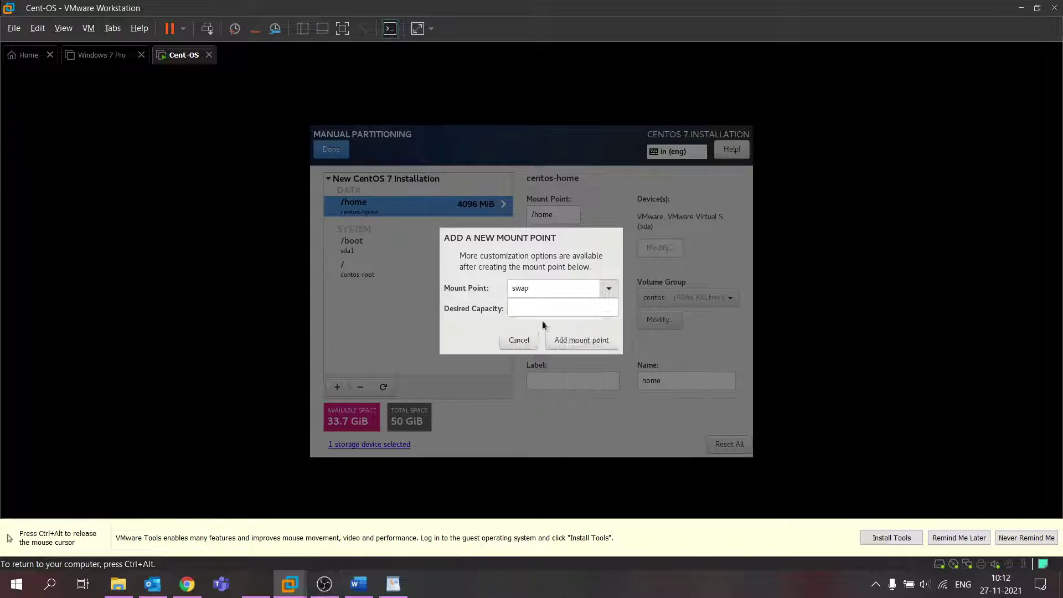
pyautogui.click(539, 306)
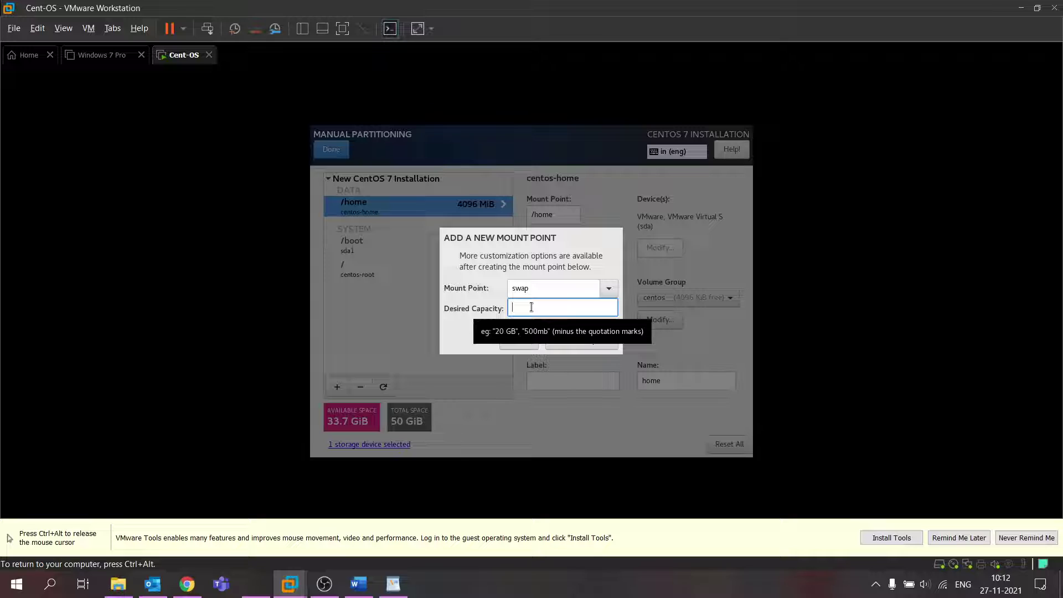
pyautogui.write('8GiB')
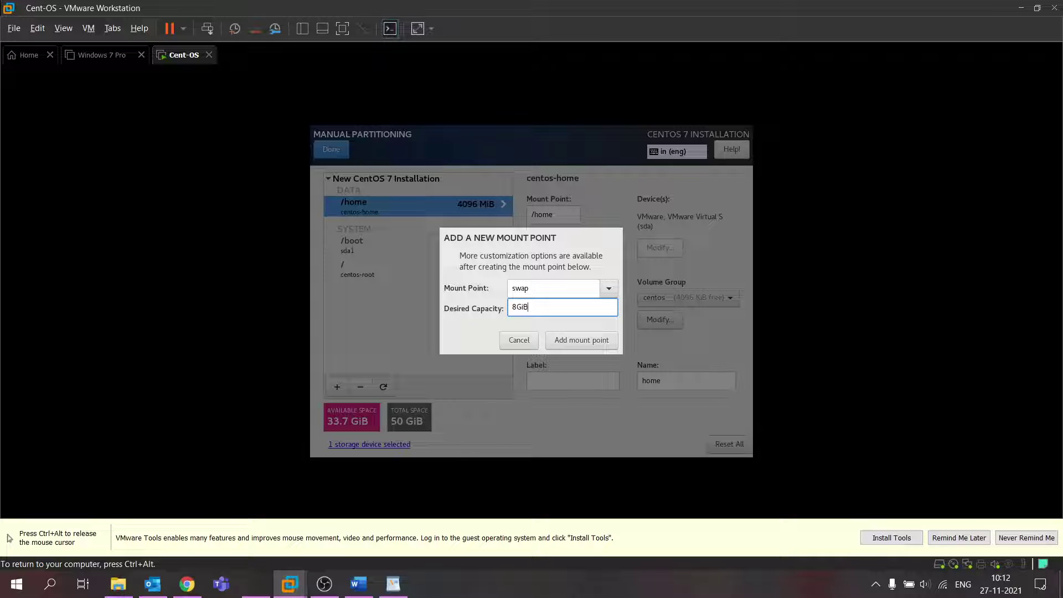
pyautogui.click(603, 341)
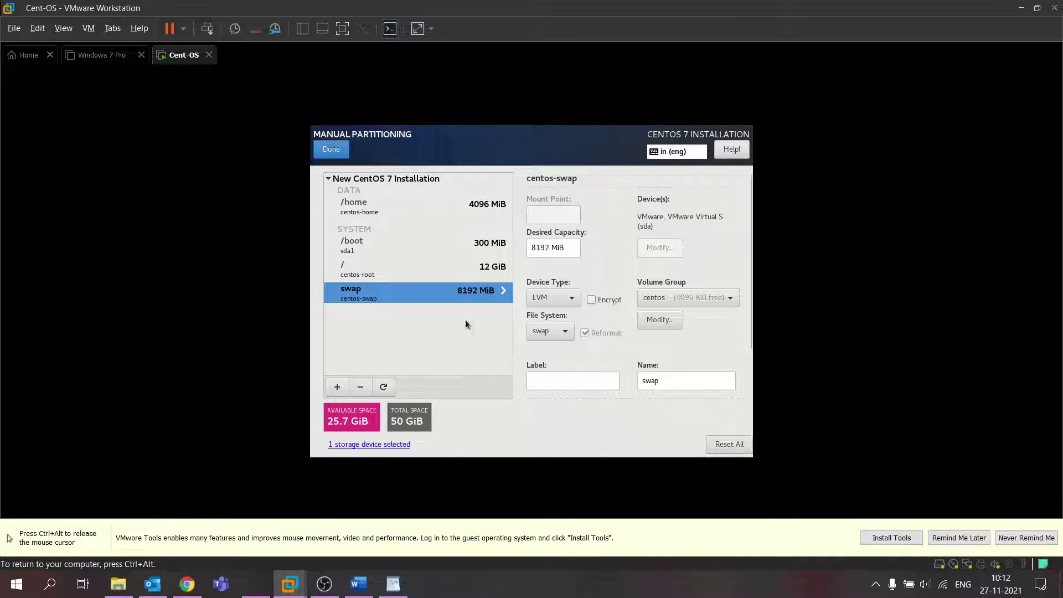
# - Check the /usr size in the WordPad notes and add a /usr mount point with a desired capacity of 5GiB
pyautogui.hotkey('ctrl', 'alt')
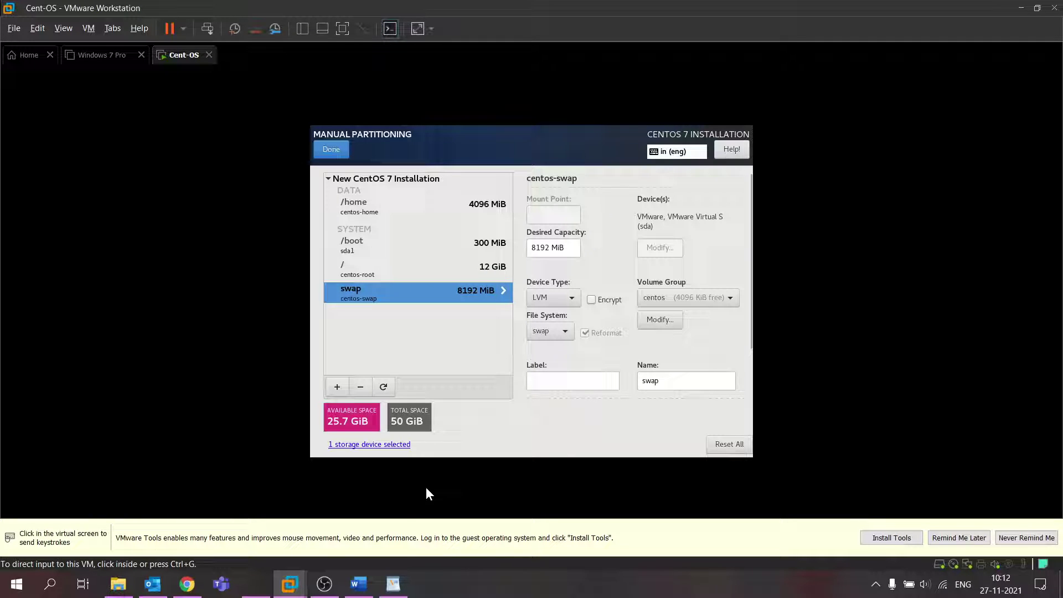
pyautogui.click(397, 588)
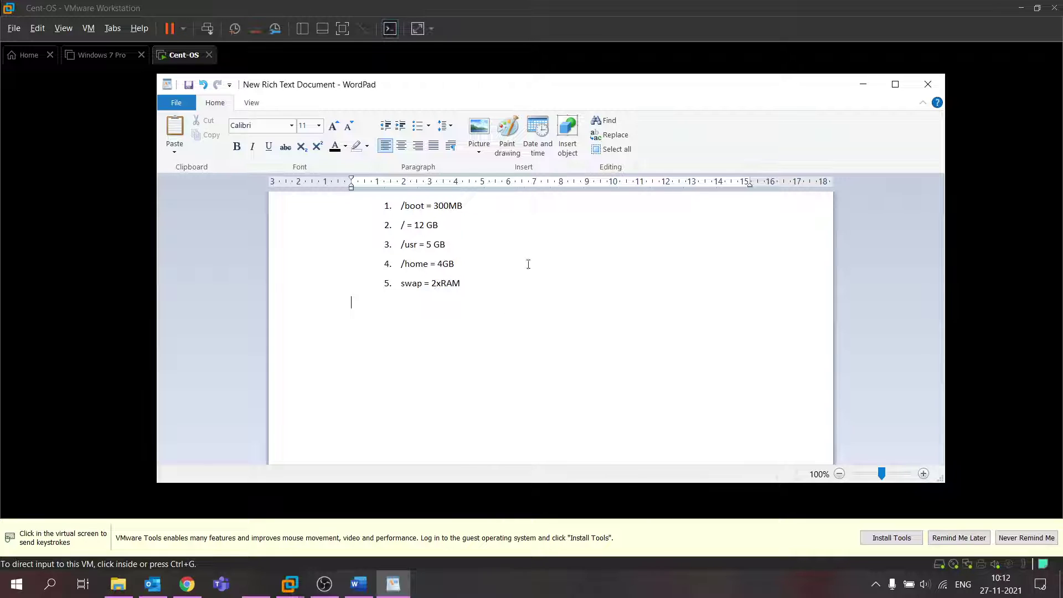
pyautogui.click(862, 86)
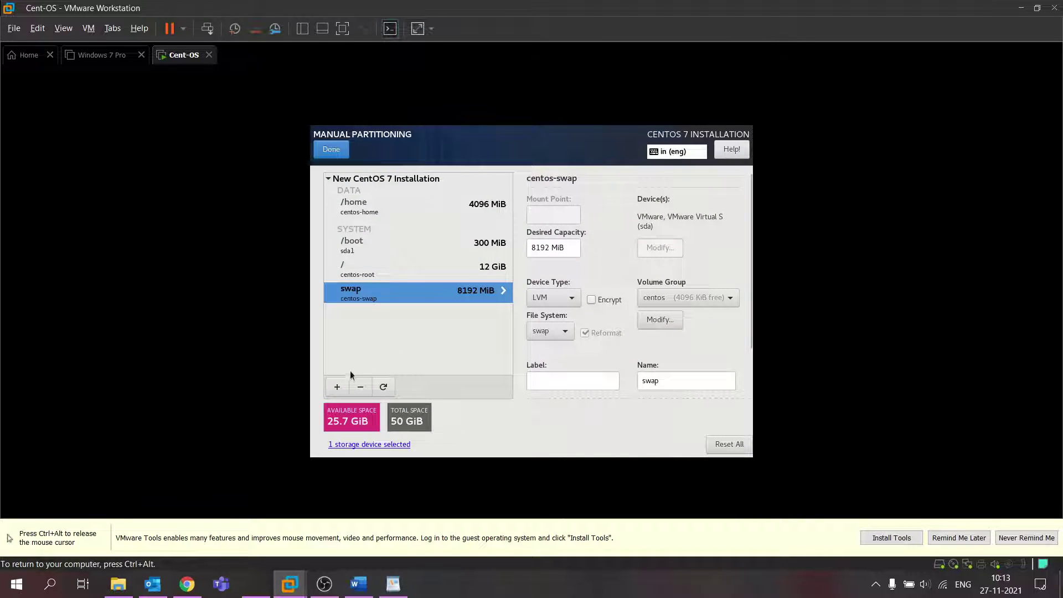
pyautogui.click(335, 386)
pyautogui.click(609, 289)
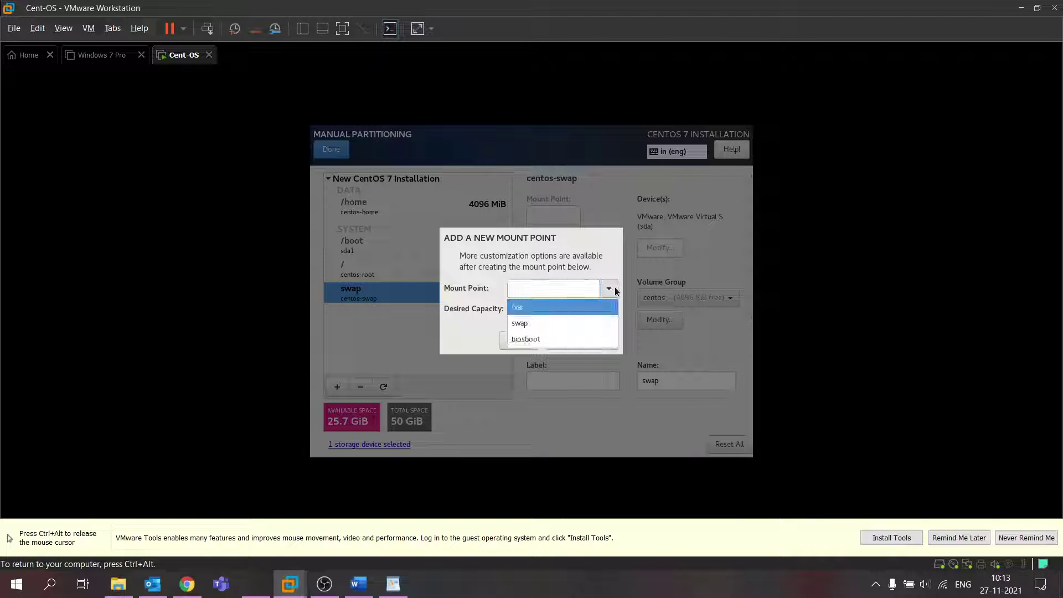
pyautogui.click(542, 287)
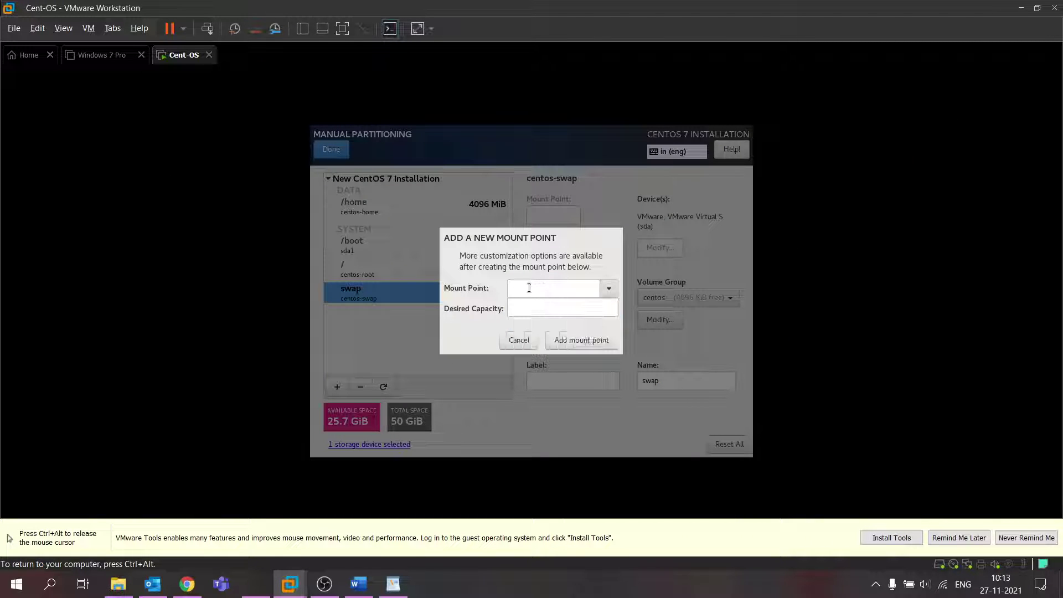
pyautogui.write('/')
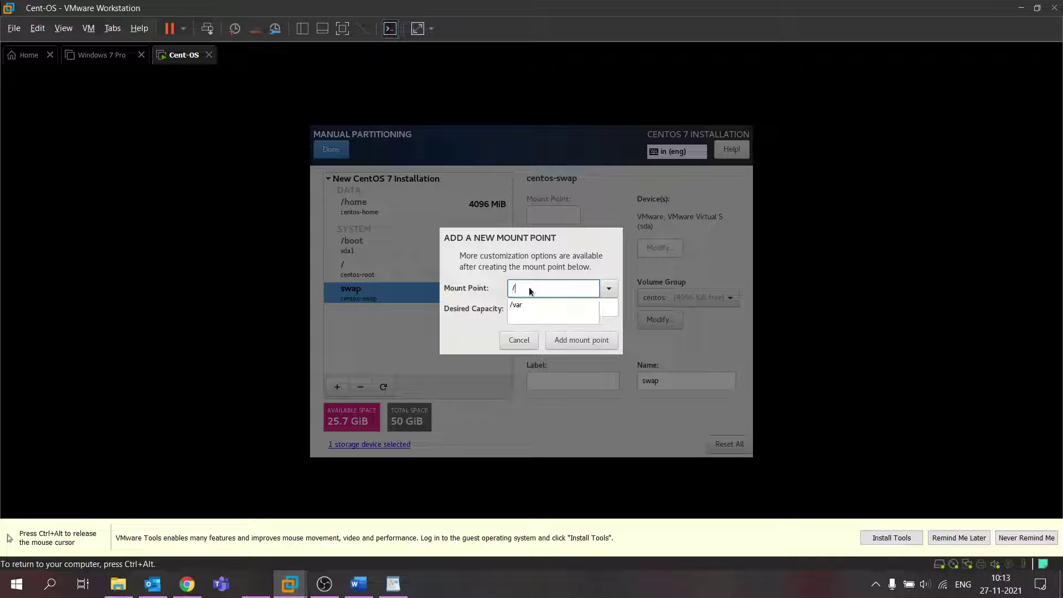
pyautogui.write('usr')
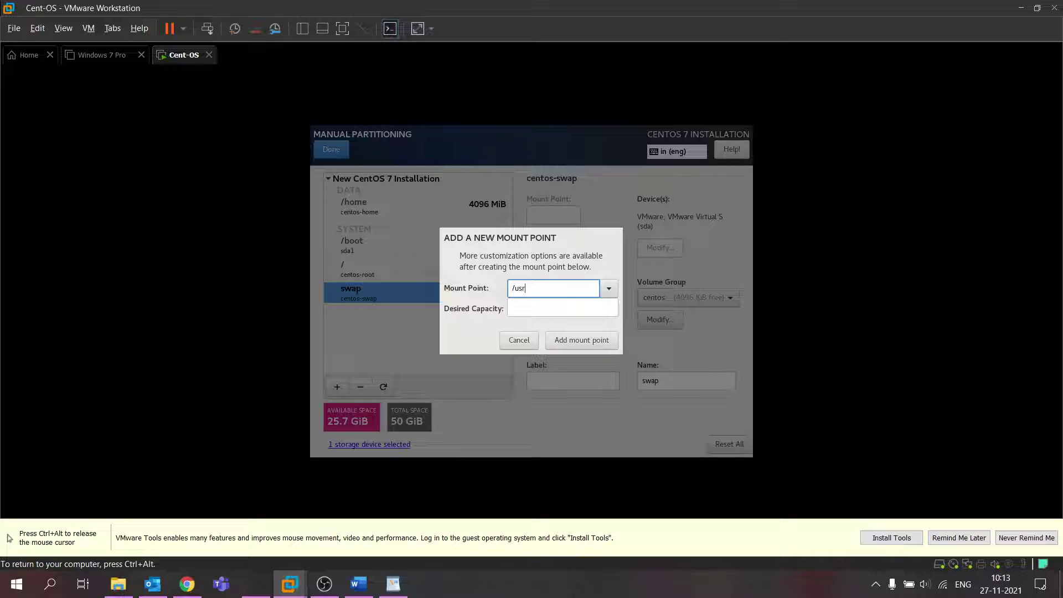
pyautogui.click(556, 309)
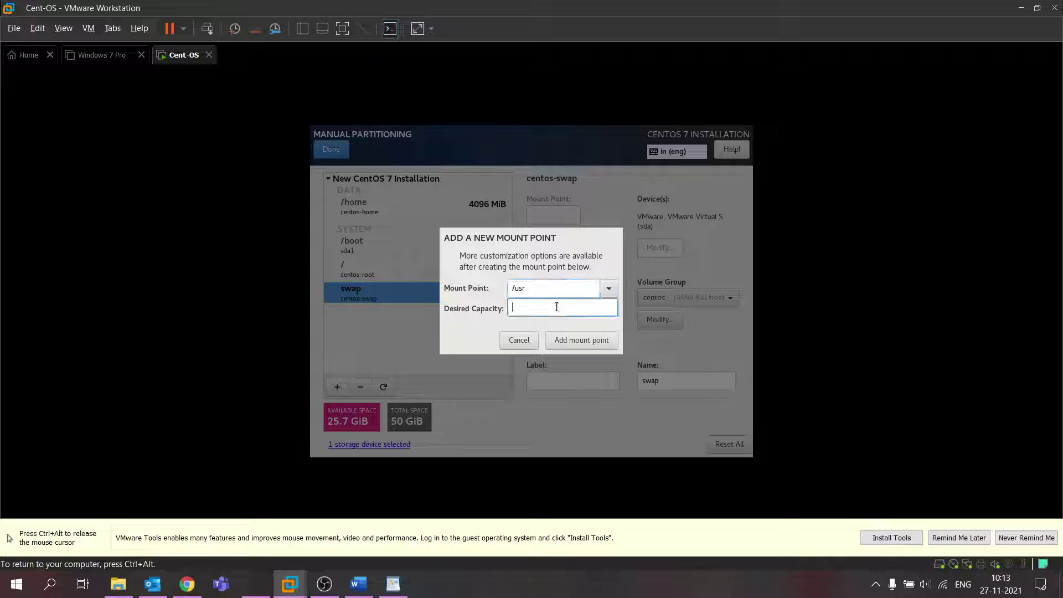
pyautogui.write('5GiB')
pyautogui.click(598, 340)
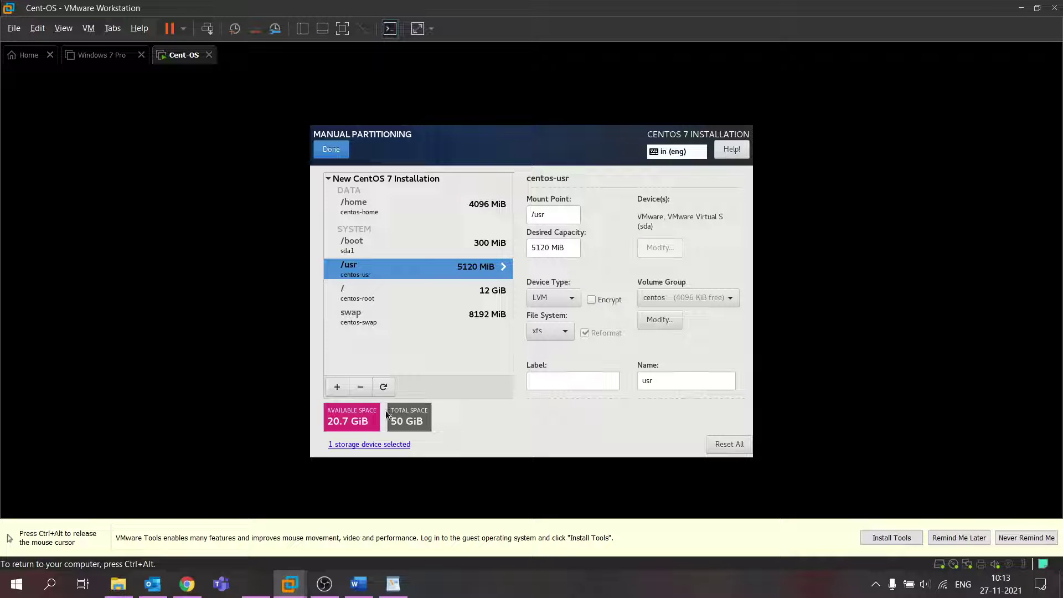
pyautogui.hotkey('ctrl', 'alt')
pyautogui.click(312, 430)
pyautogui.hotkey('ctrl', 'alt')
pyautogui.click(491, 596)
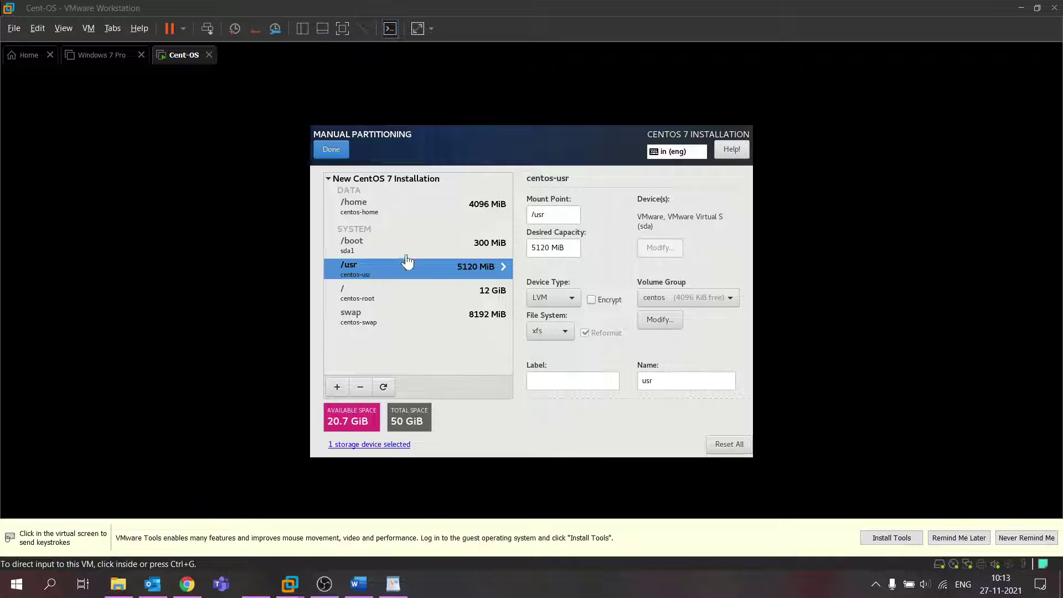
# - Finish the manual partitioning, review the summary of changes down to its last entry and accept the changes
pyautogui.click(339, 150)
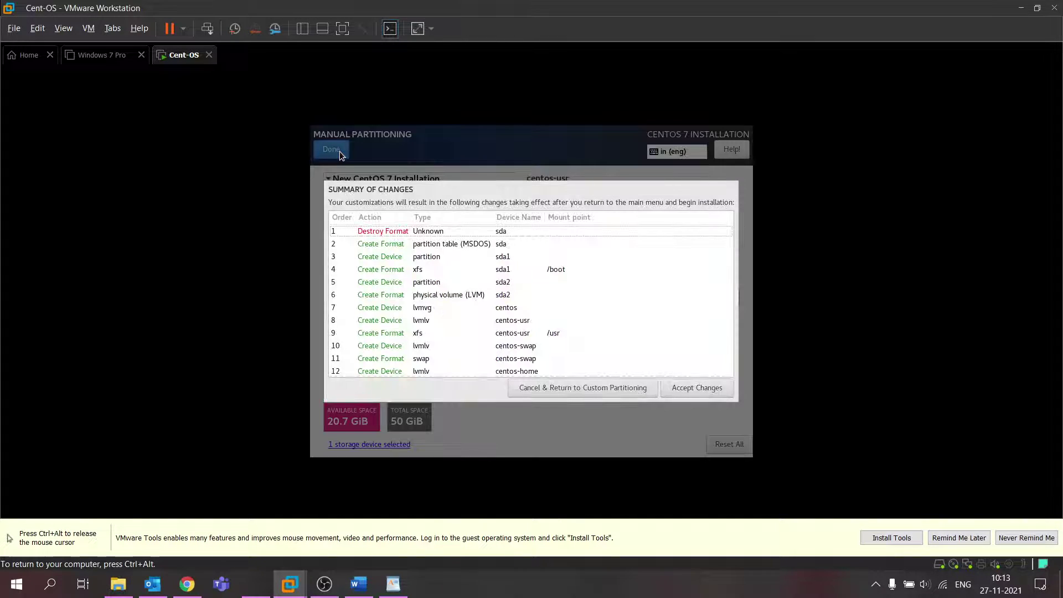
pyautogui.scroll(-3, 671, 331)
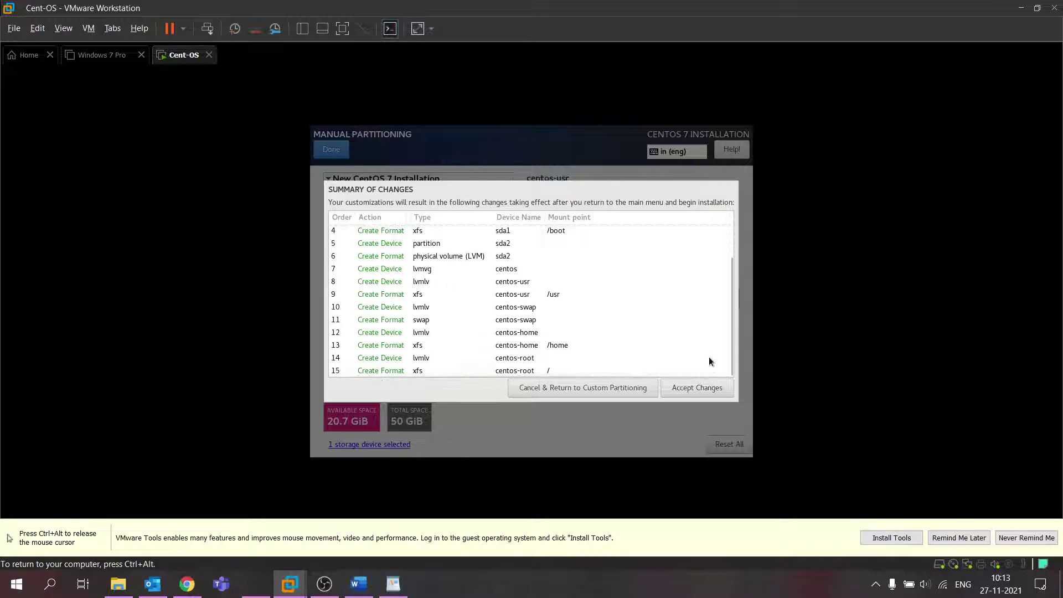
pyautogui.click(704, 388)
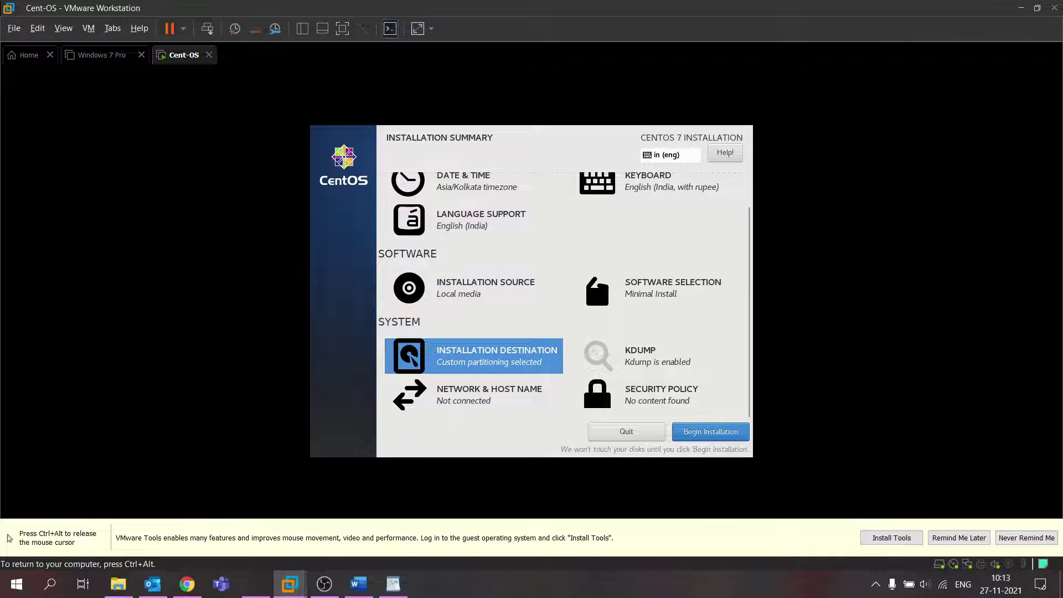
# - Set the software selection's base environment to Server with GUI and return to the installation summary
pyautogui.click(620, 286)
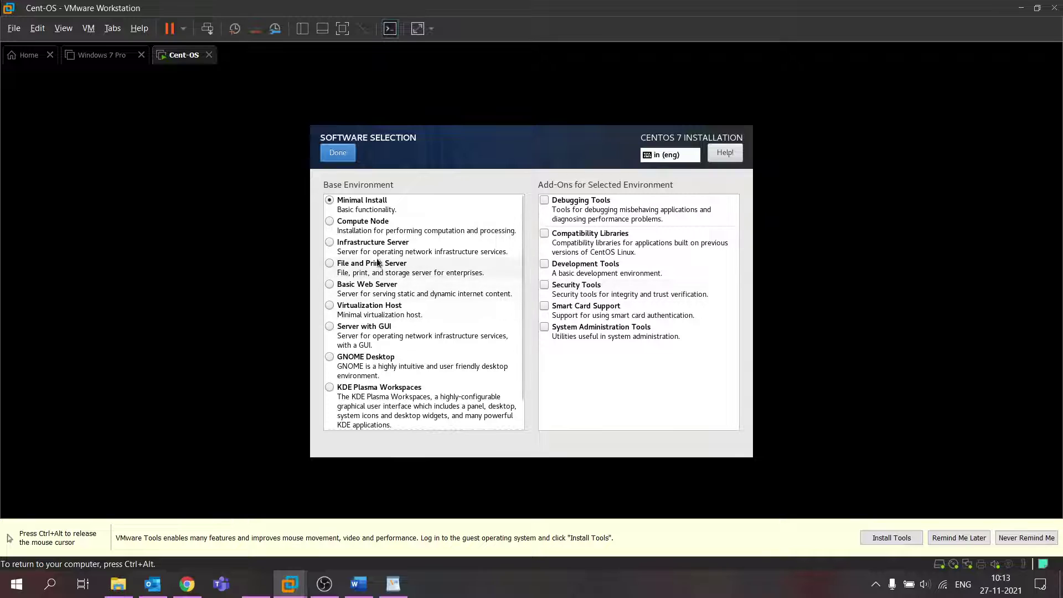
pyautogui.click(330, 327)
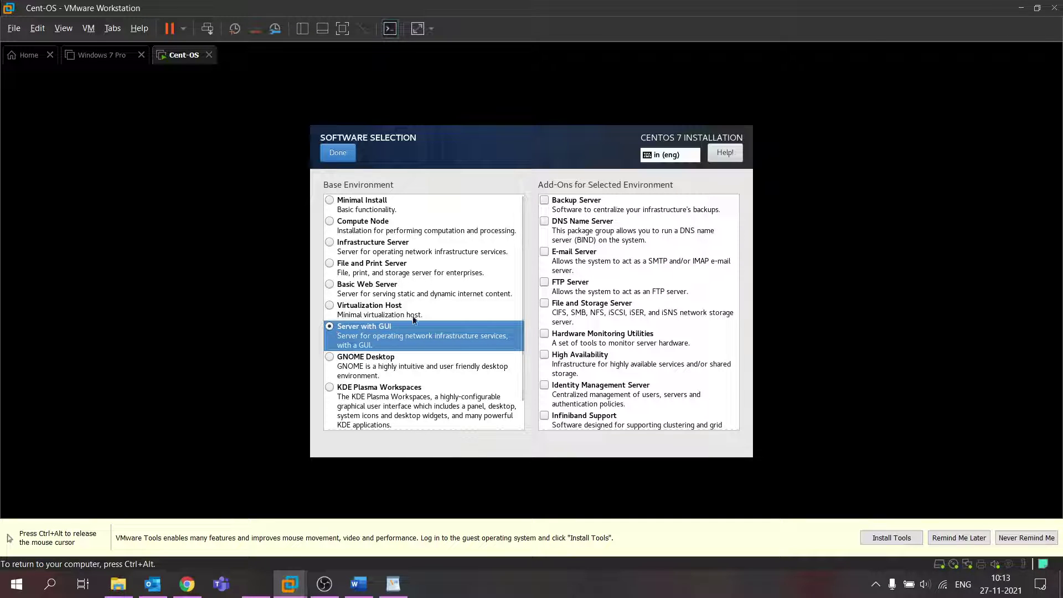
pyautogui.click(347, 157)
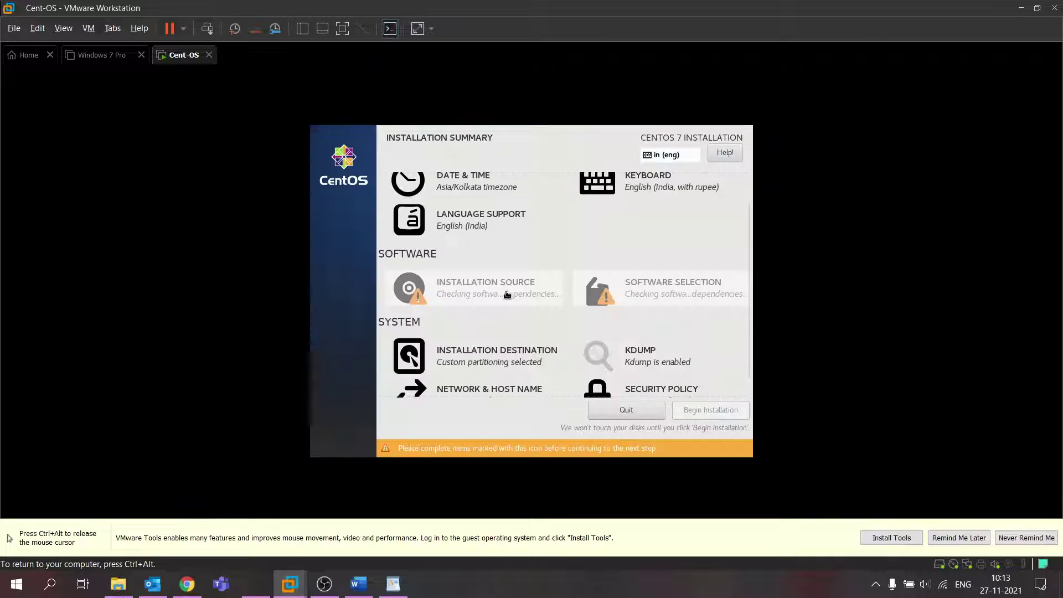
pyautogui.scroll(-1, 558, 315)
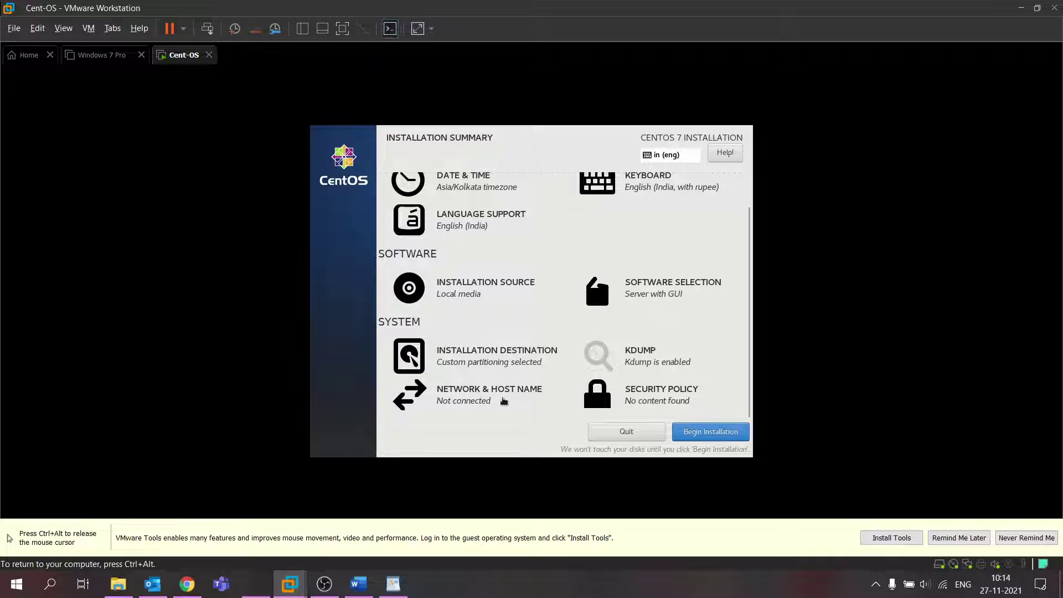
pyautogui.hotkey('ctrl', 'alt')
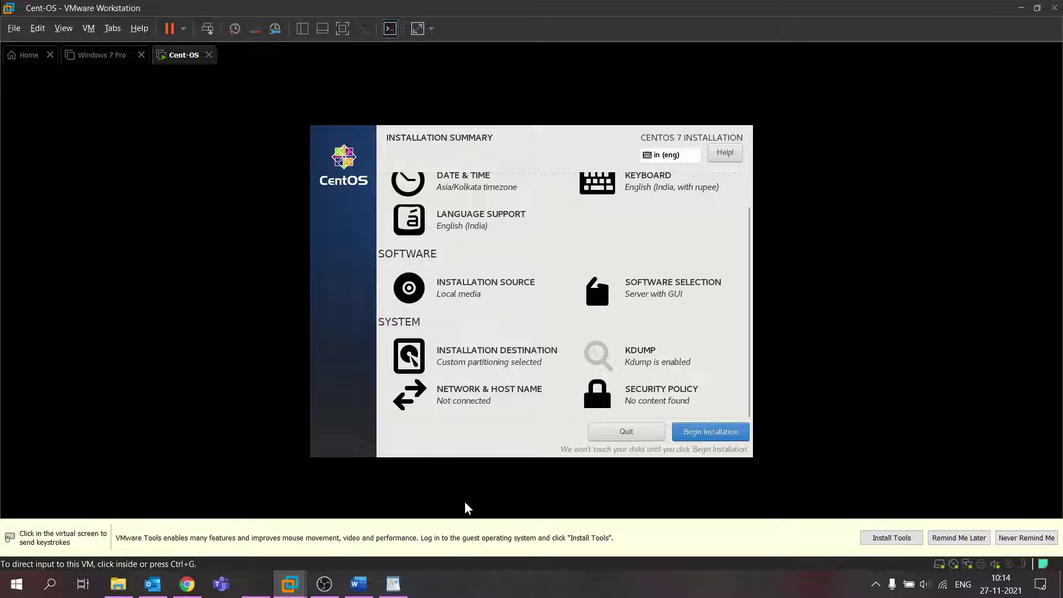